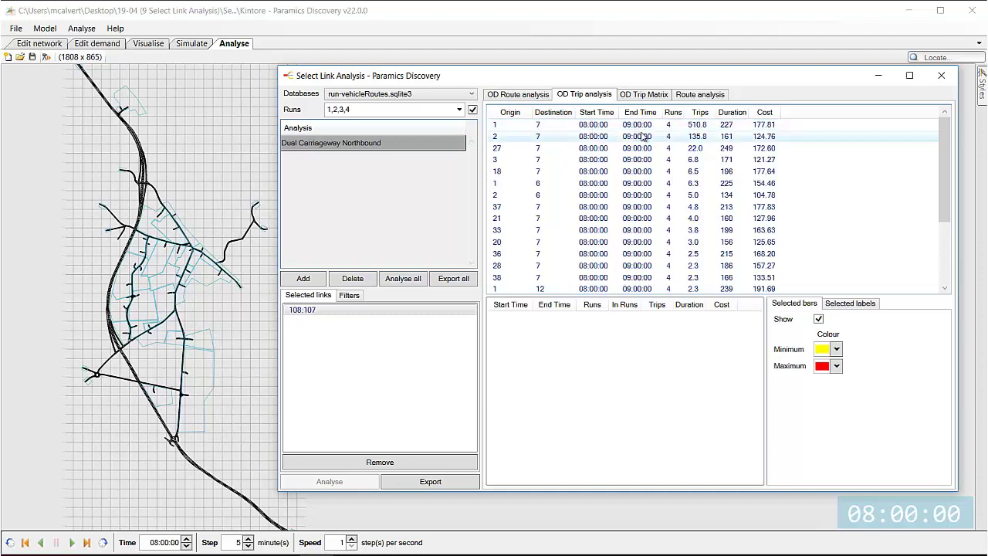
Step: View the trips from zone 1 to zone 7 on the network and open the northbound analysis's OD trip matrix
click(673, 129)
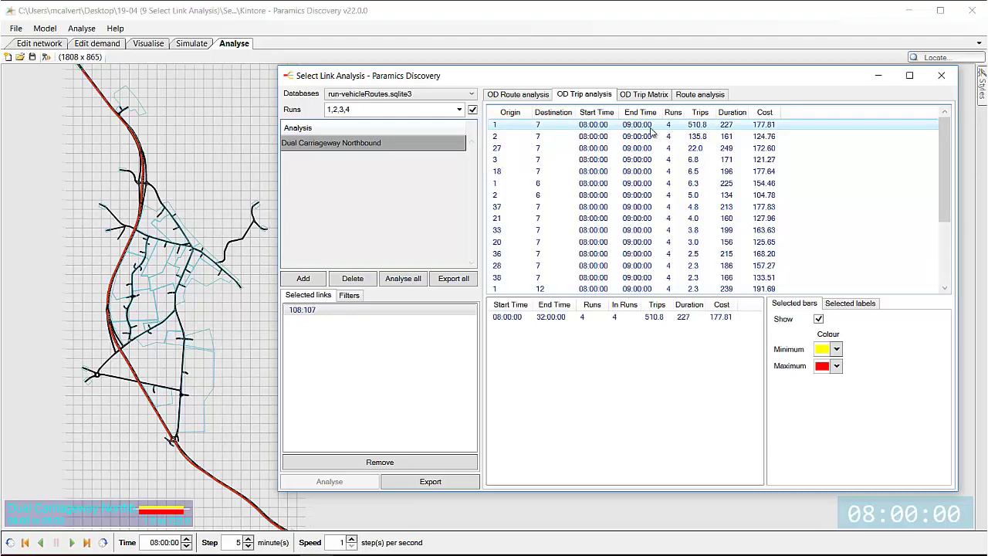
click(646, 94)
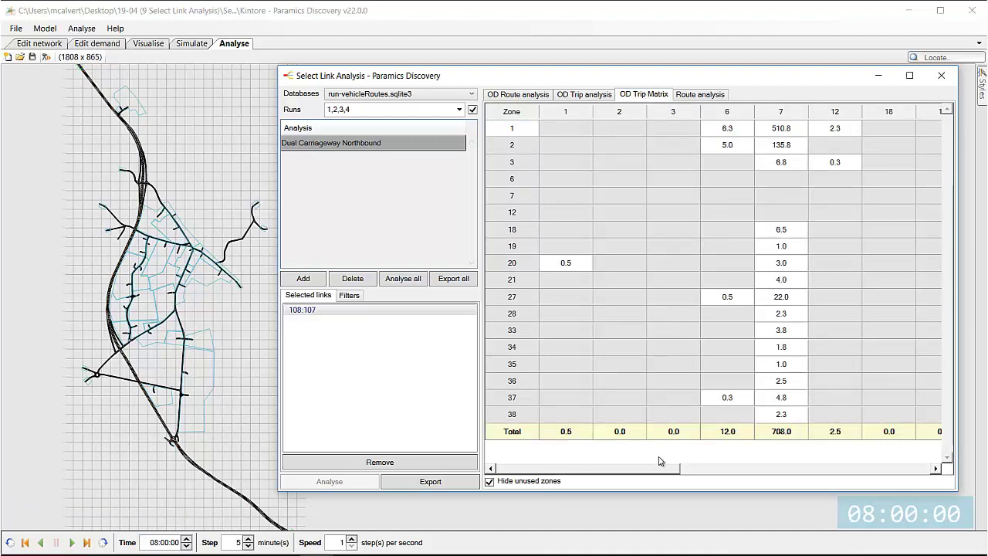
mouse_move(657, 475)
mouse_down()
mouse_move(922, 483)
mouse_move(639, 476)
mouse_up()
Step: Examine the OD trip matrix with unused zones shown, and hide the unused zones again
click(489, 481)
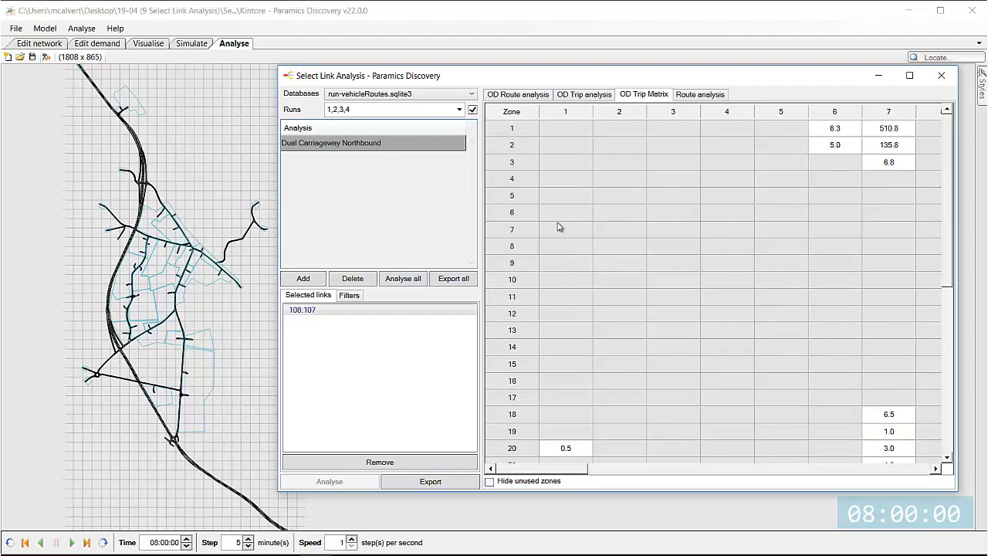
scroll(558, 231, down, 6)
scroll(557, 252, up, 2)
scroll(557, 251, up, 5)
drag(582, 469, 542, 473)
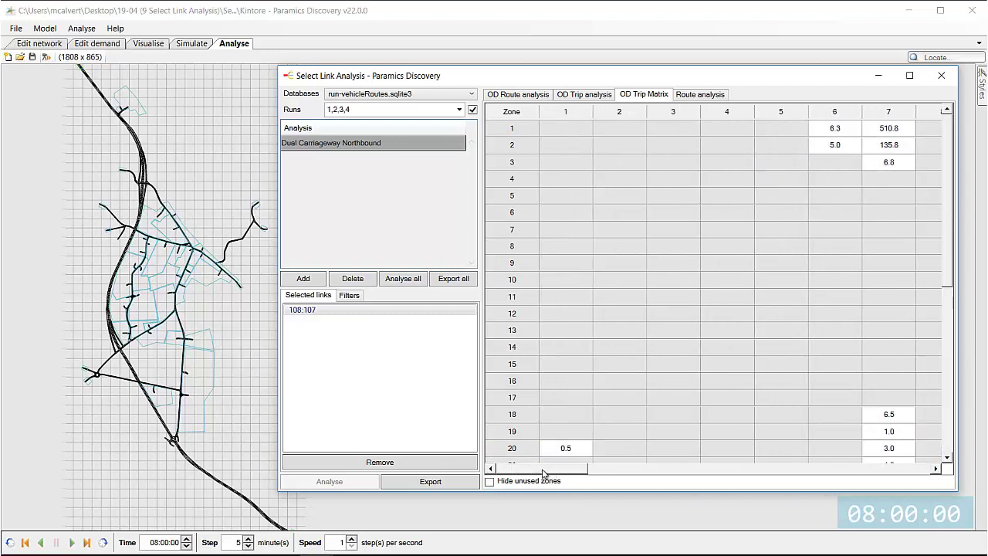
click(489, 481)
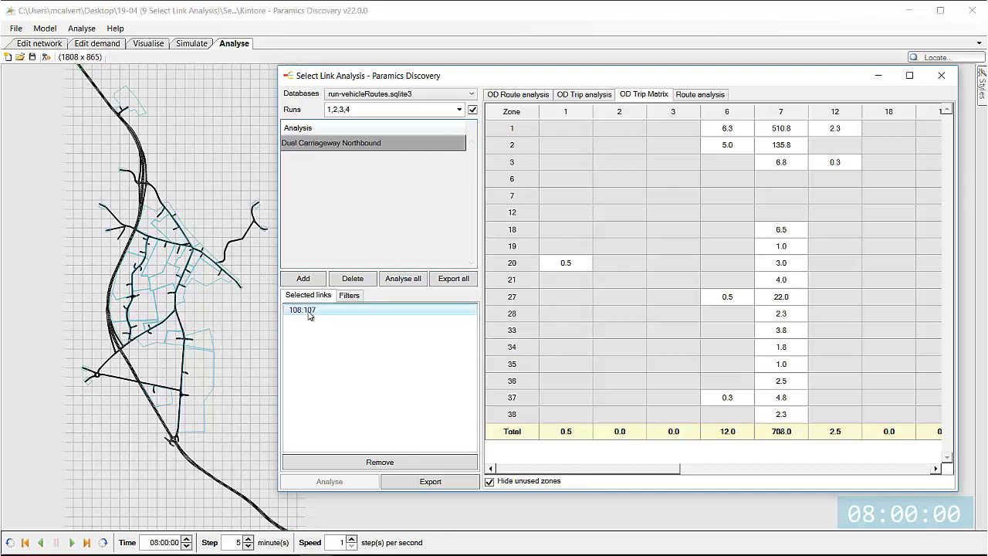
Step: Add a new select link analysis named "Dual Carriageway Southbound"
click(309, 279)
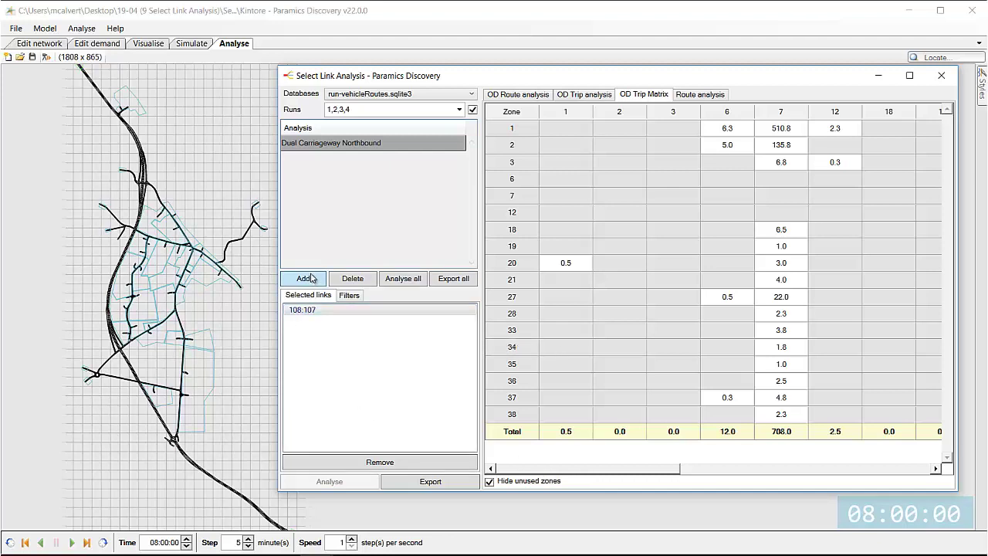
click(298, 159)
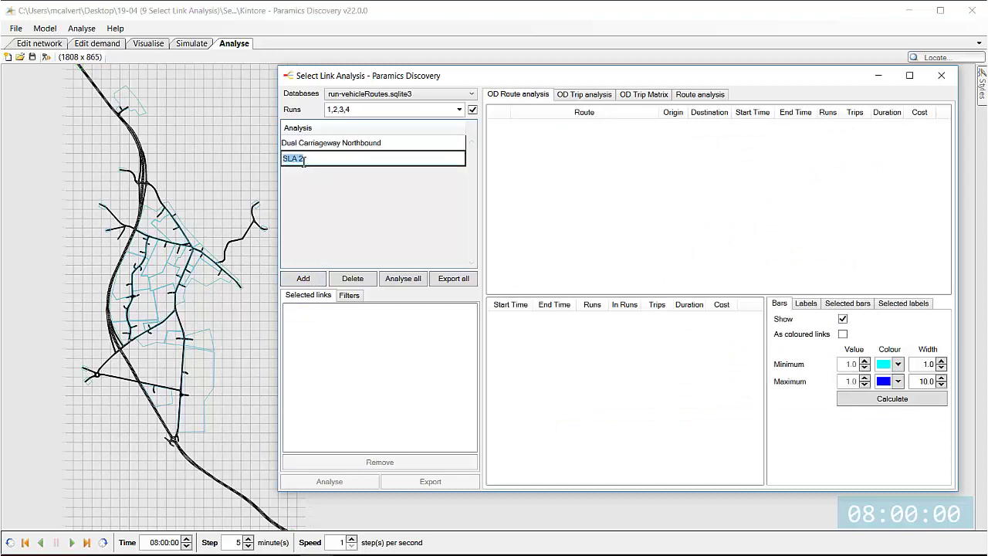
text(Dual Carriageway Southbound)
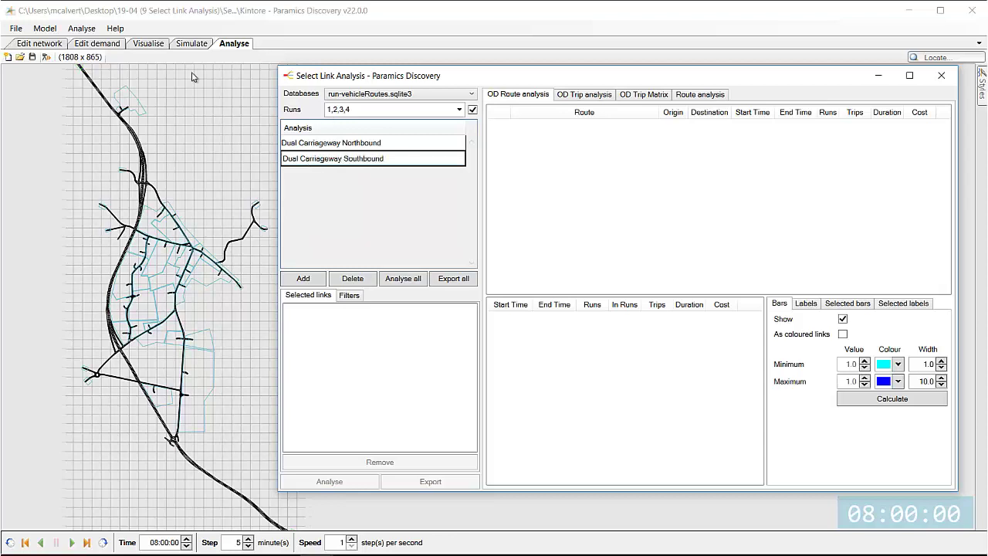
Step: Add southbound link 146z:1, near the northern end of the dual carriageway, to the analysis's selected links
scroll(138, 124, up, 6)
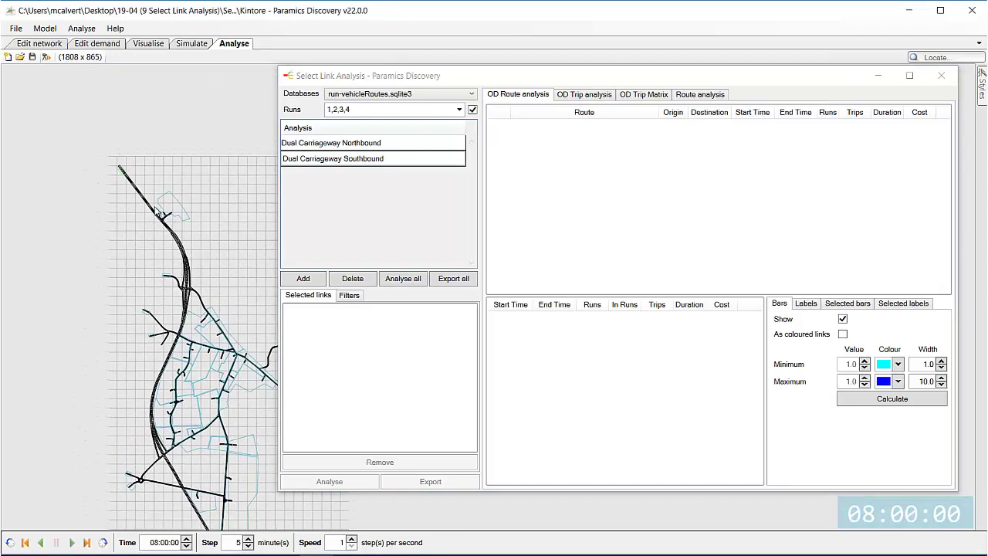
scroll(56, 243, up, 2)
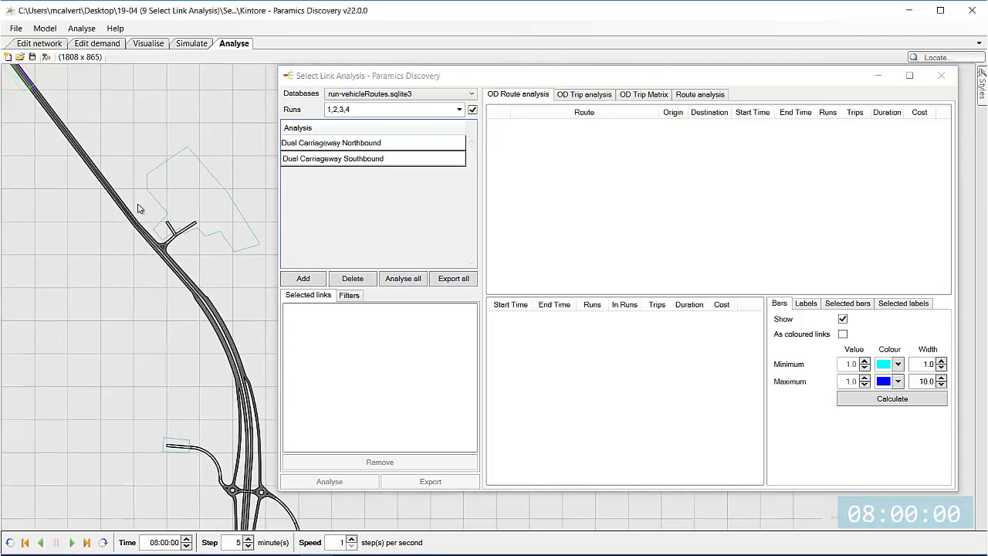
scroll(120, 199, up, 2)
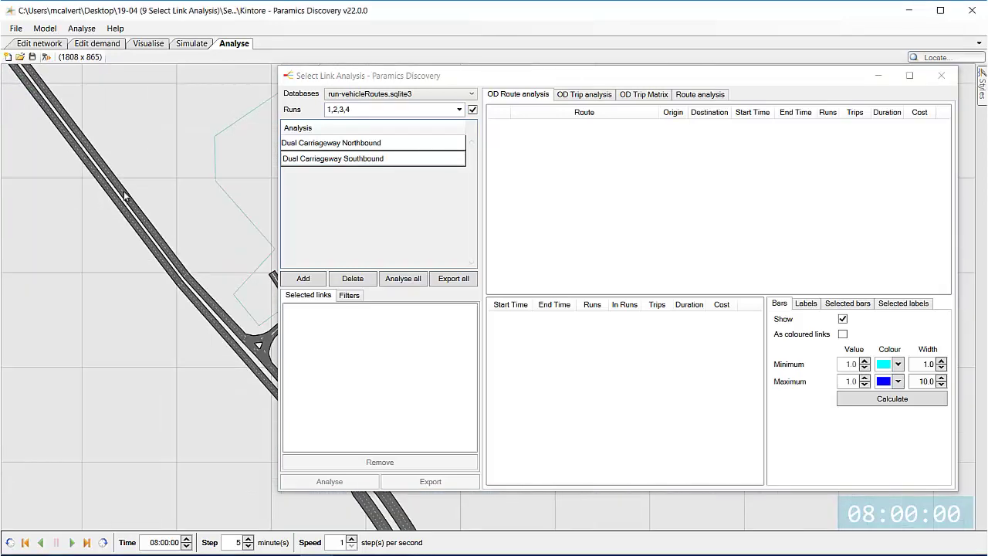
click(124, 196)
Step: Add southbound link 144:147, near the southern end of the dual carriageway, to the analysis's selected links
scroll(140, 214, down, 3)
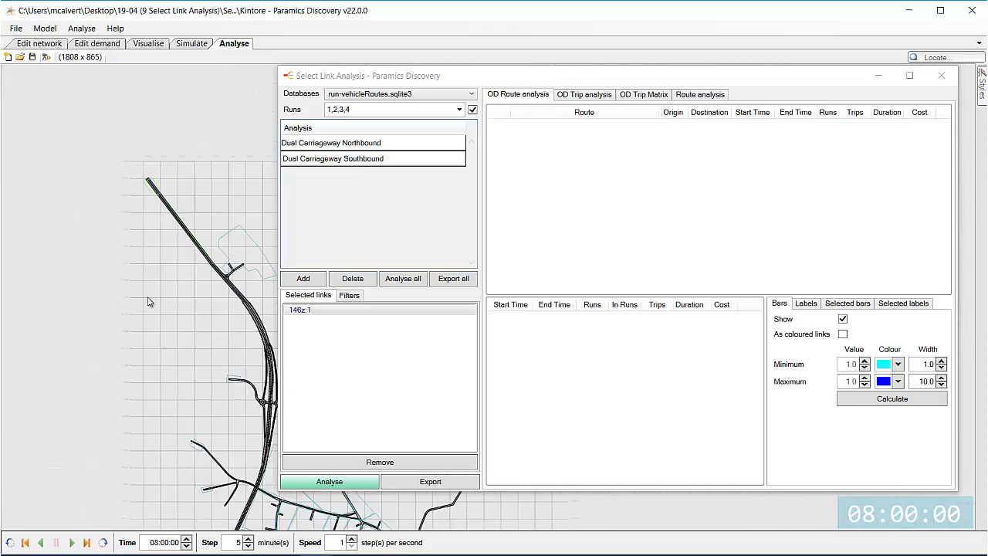
drag(149, 302, 127, 224)
drag(179, 465, 156, 195)
drag(223, 418, 217, 310)
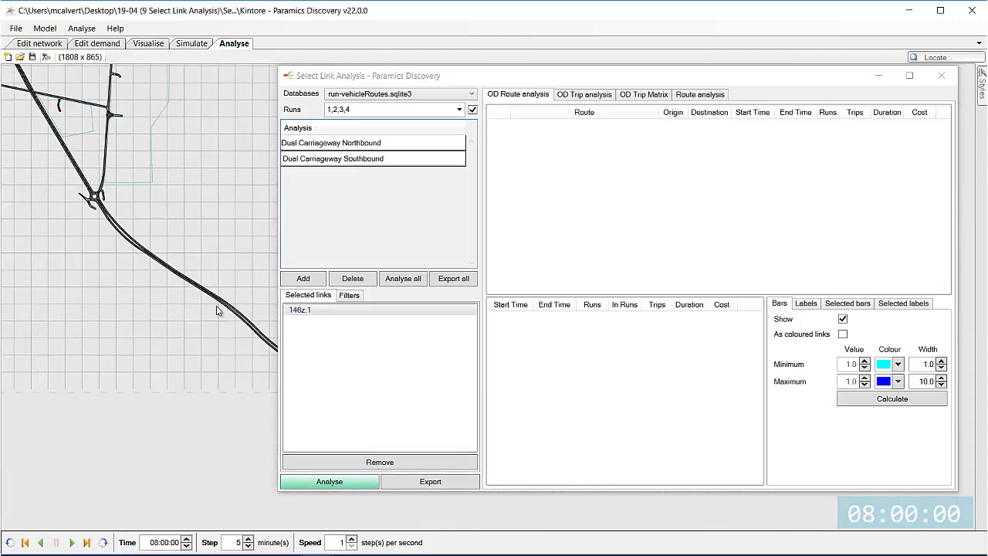
scroll(141, 299, up, 3)
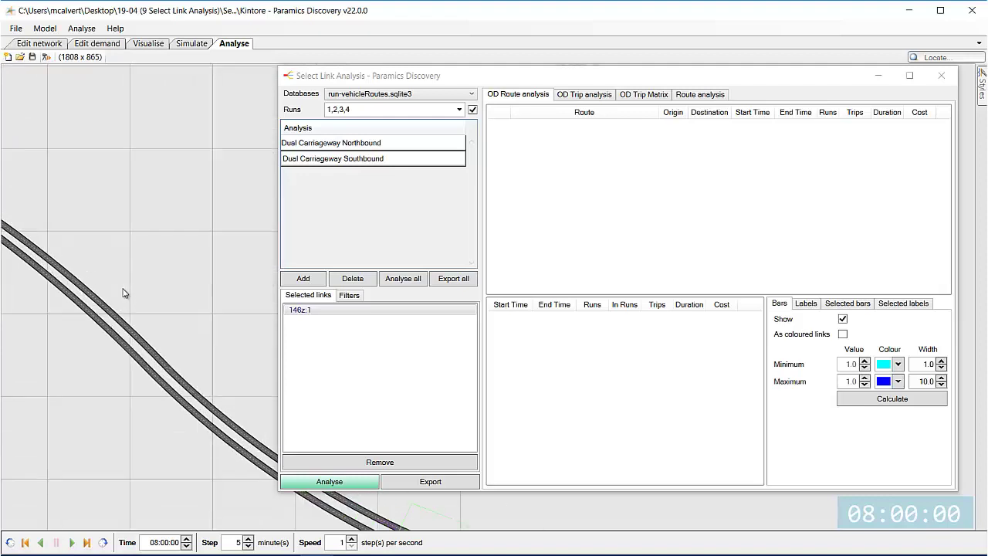
click(108, 310)
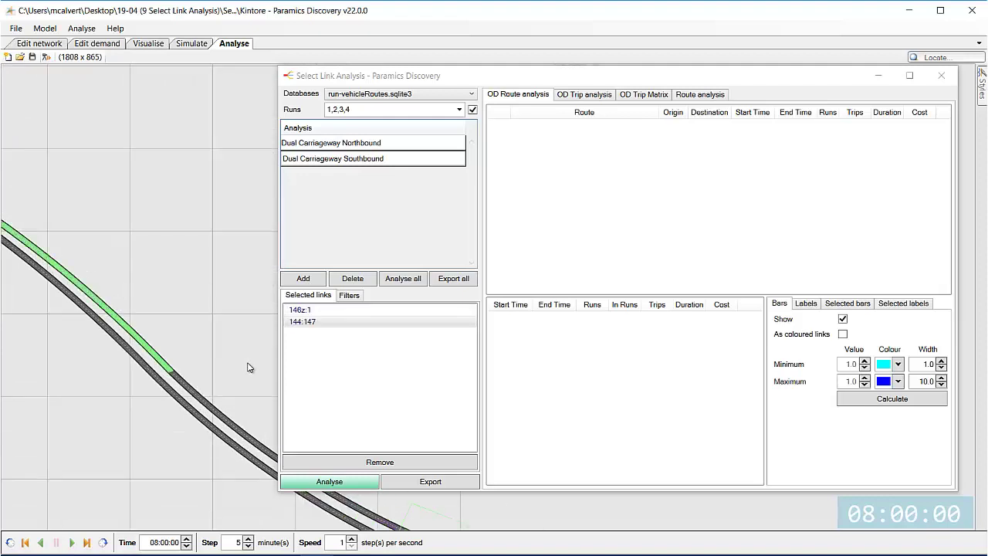
click(309, 321)
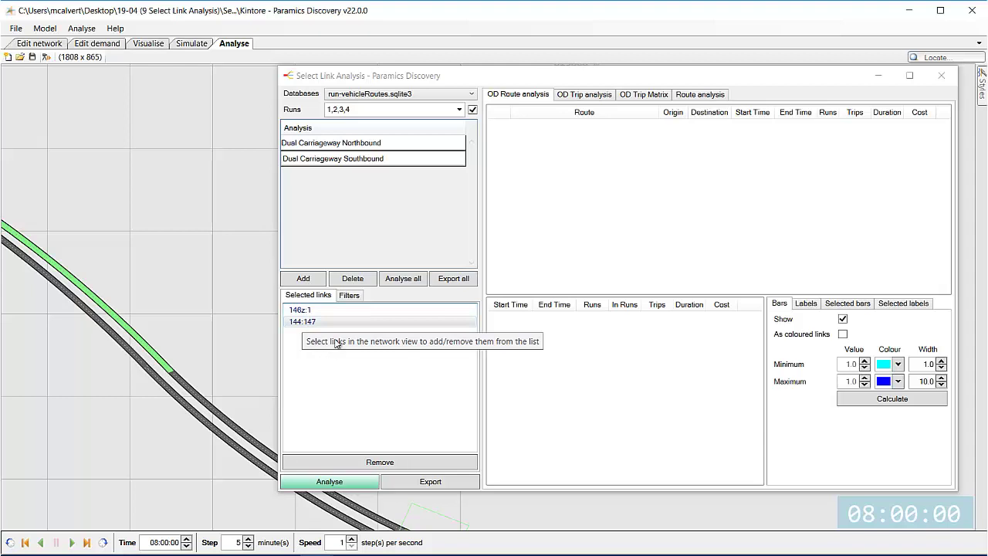
Step: Open the filters of the Dual Carriageway Southbound analysis and run it, keeping "Must use all links" enabled
click(349, 298)
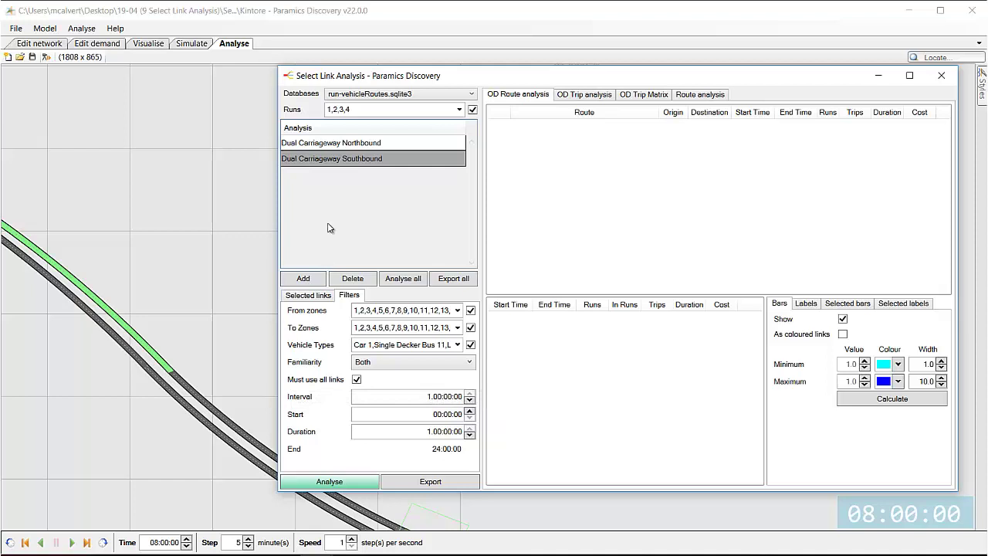
click(338, 484)
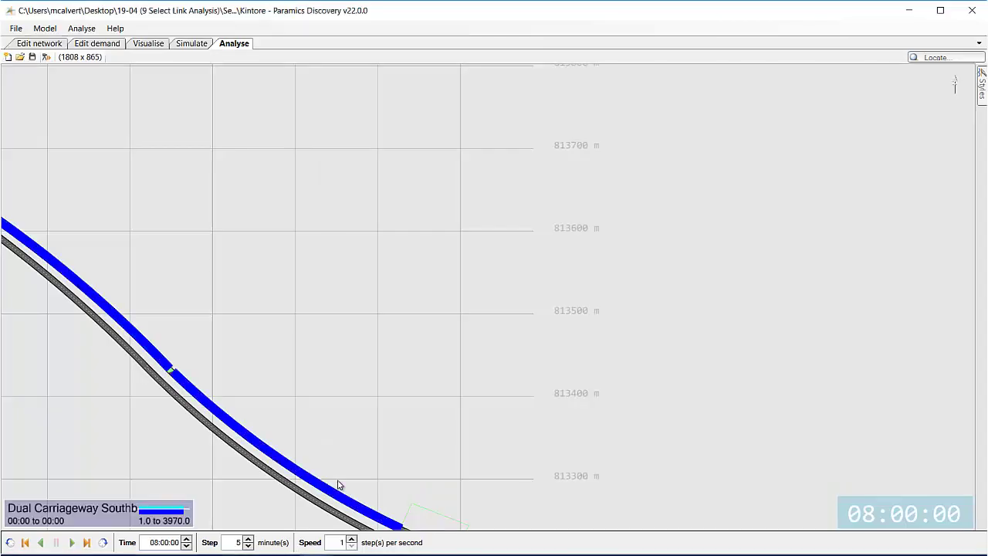
click(242, 497)
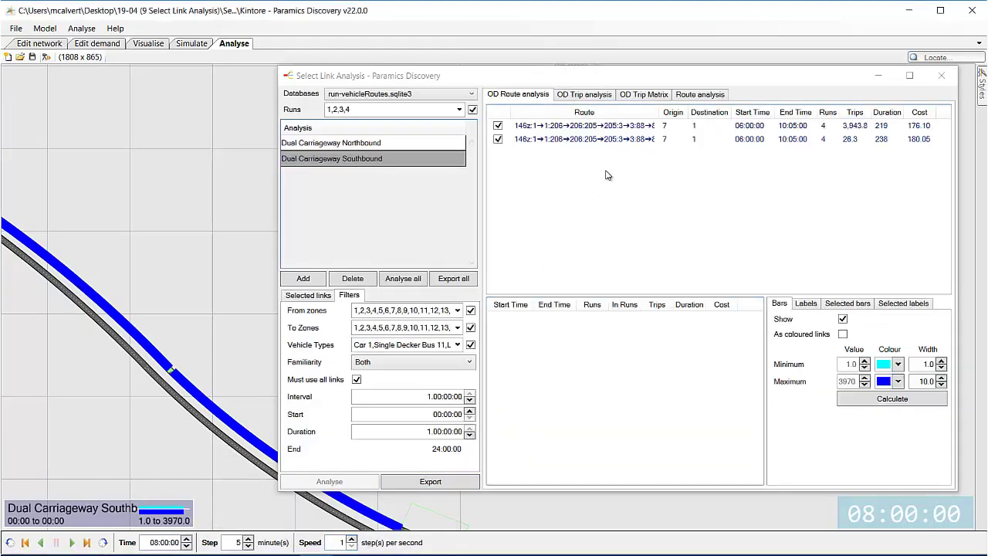
Step: Display the first listed OD route on the network and examine its full extent along the dual carriageway
click(624, 127)
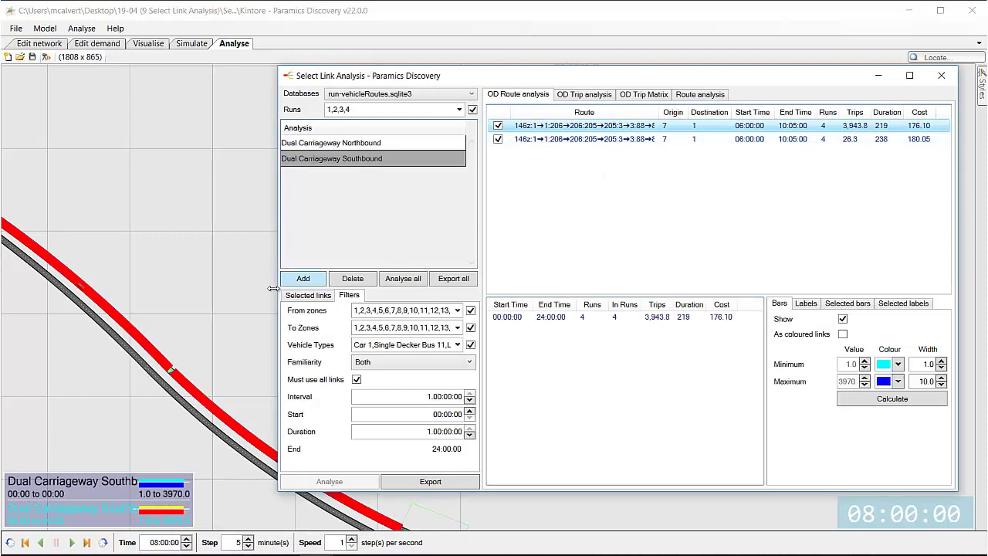
scroll(137, 241, down, 2)
scroll(138, 242, down, 5)
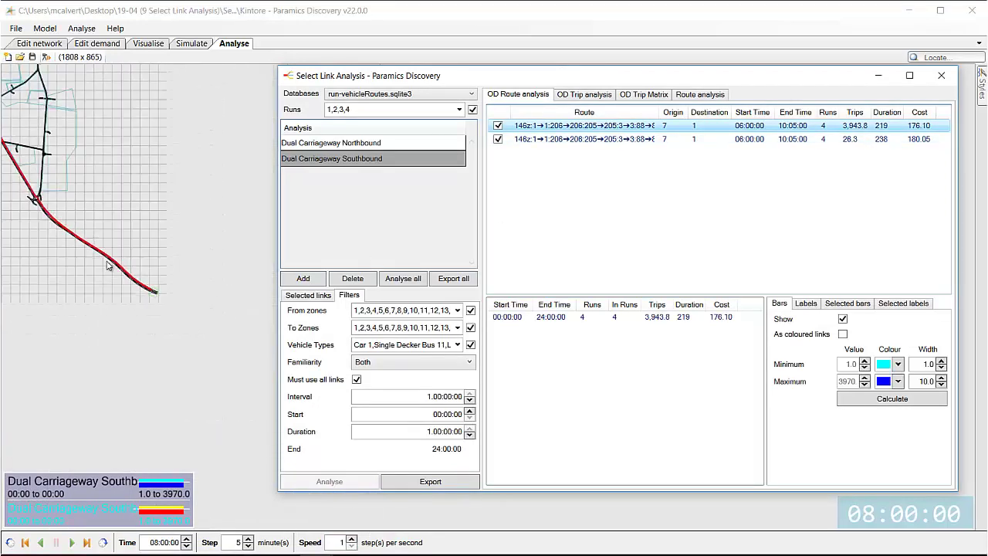
click(171, 307)
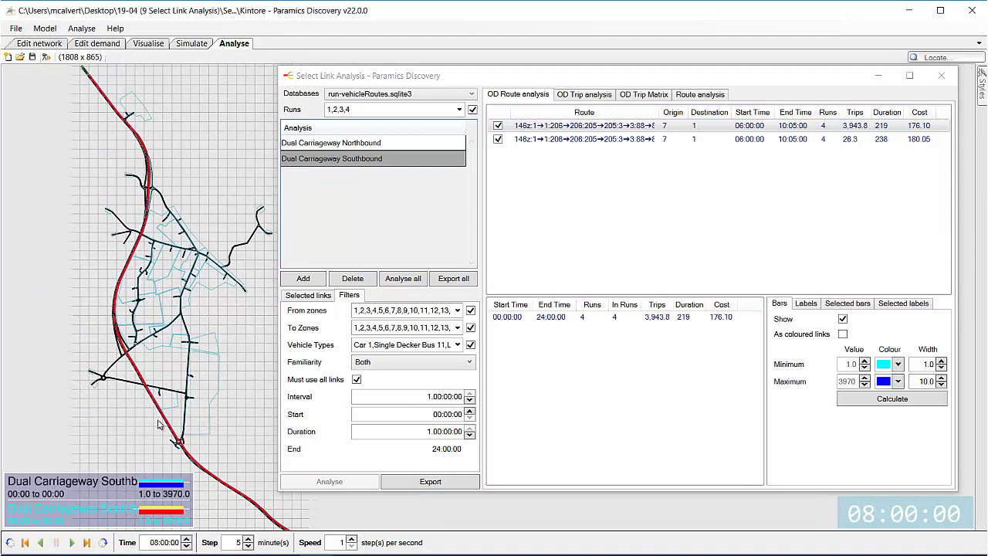
Step: Display the second listed OD route and examine where it diverges from the main carriageway at the northern roundabout junction
click(573, 140)
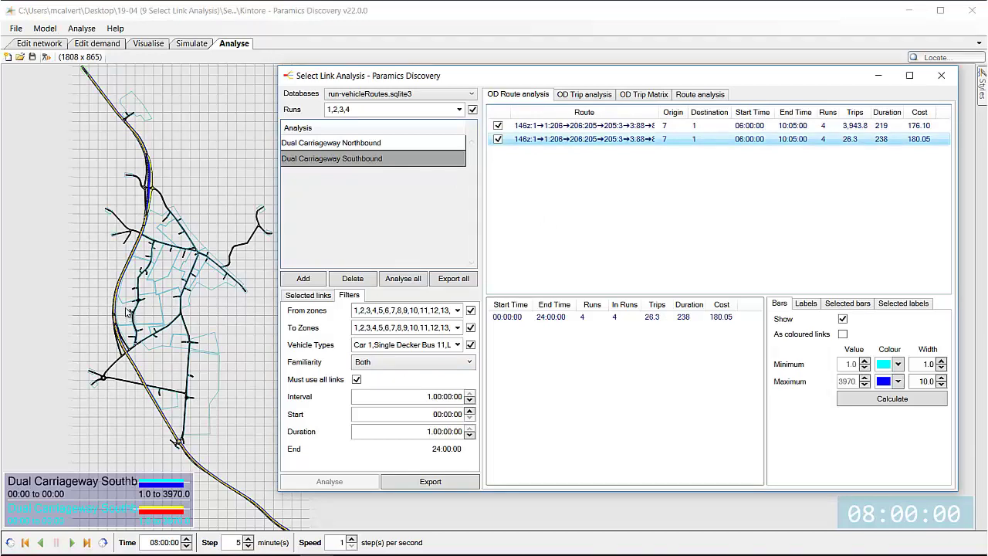
scroll(169, 240, up, 5)
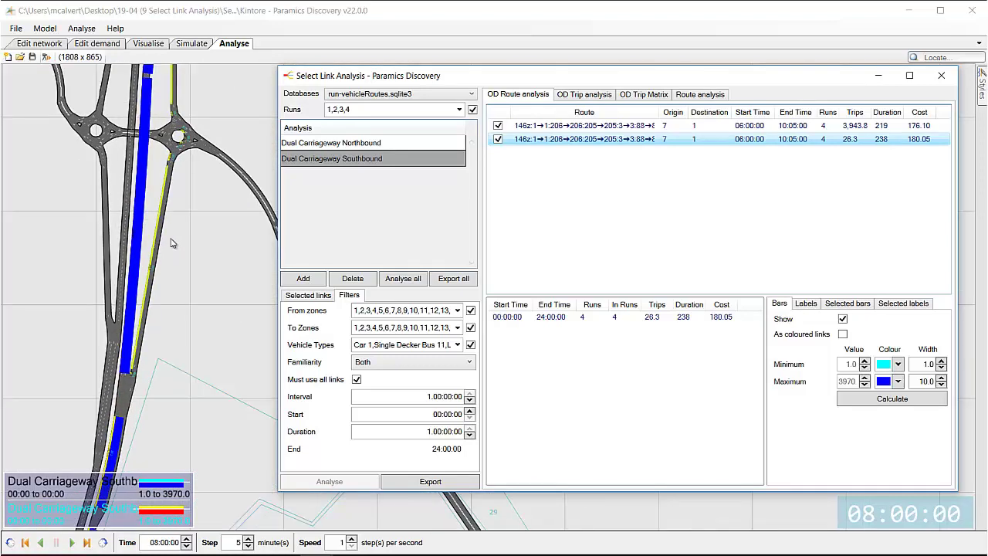
drag(191, 122, 159, 99)
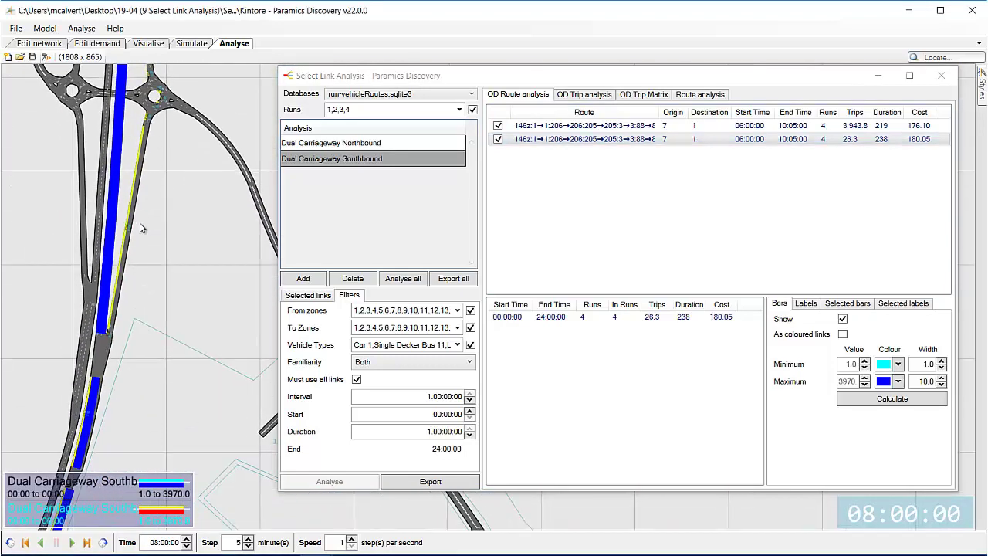
scroll(157, 240, down, 3)
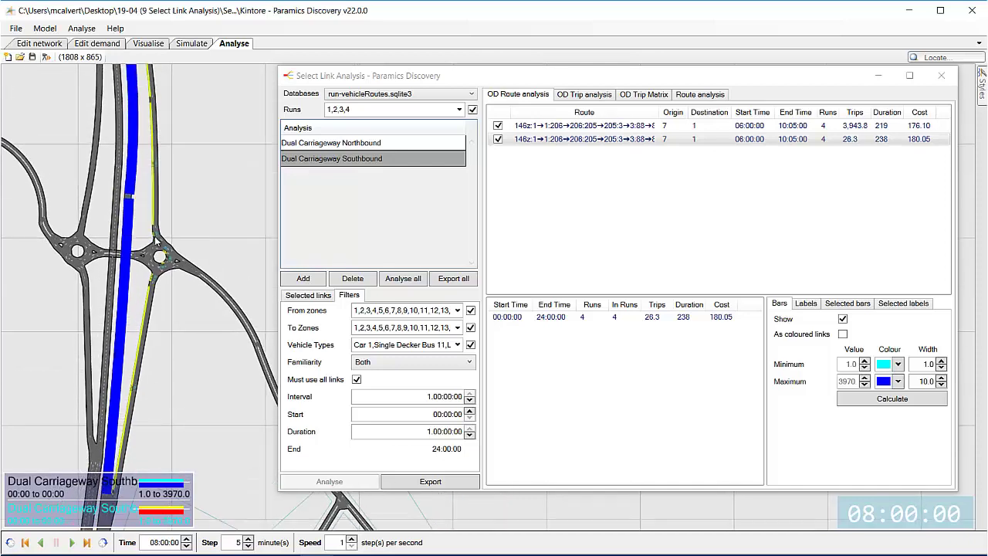
scroll(182, 251, down, 2)
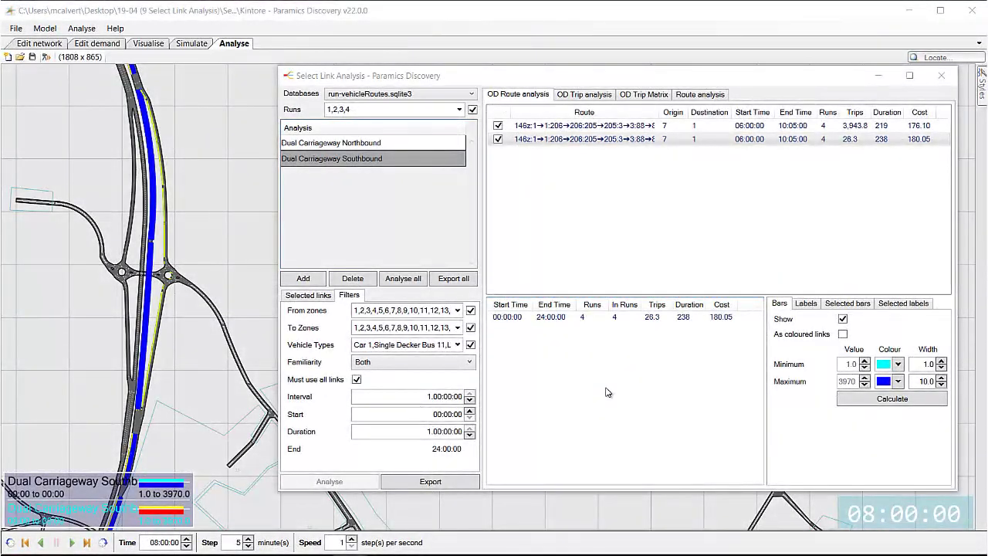
Step: Open the Route analysis results, select the first listed route, and follow it between the two selected links on the network
click(629, 263)
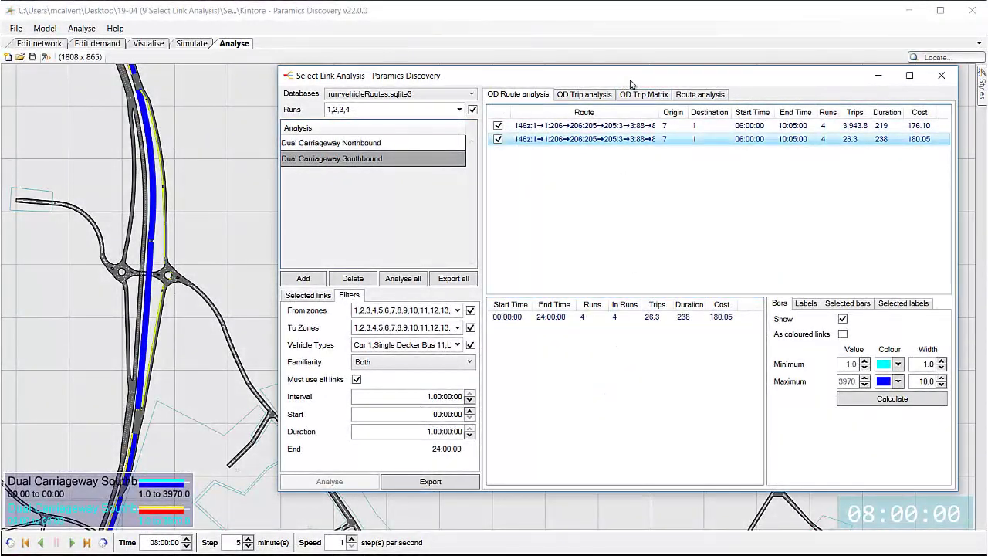
click(700, 96)
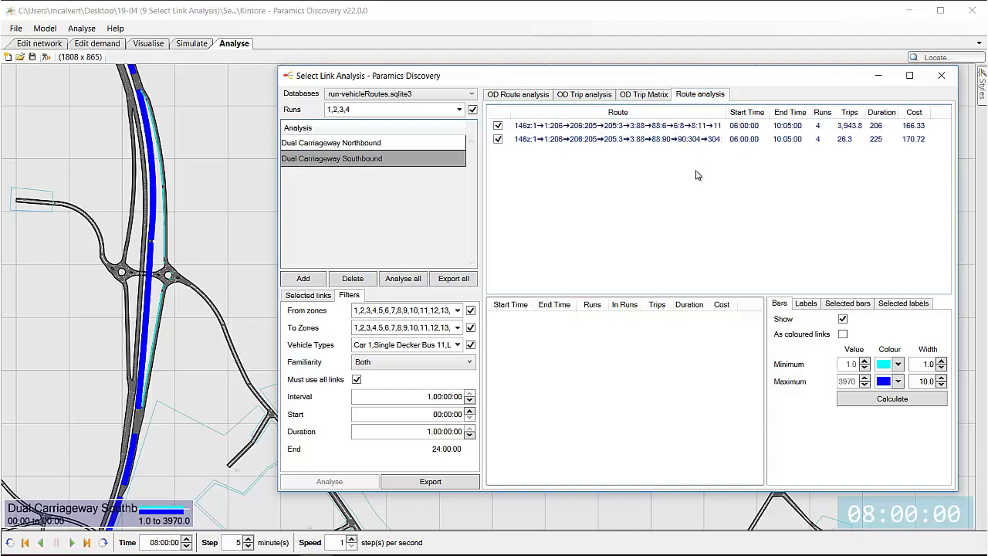
click(692, 128)
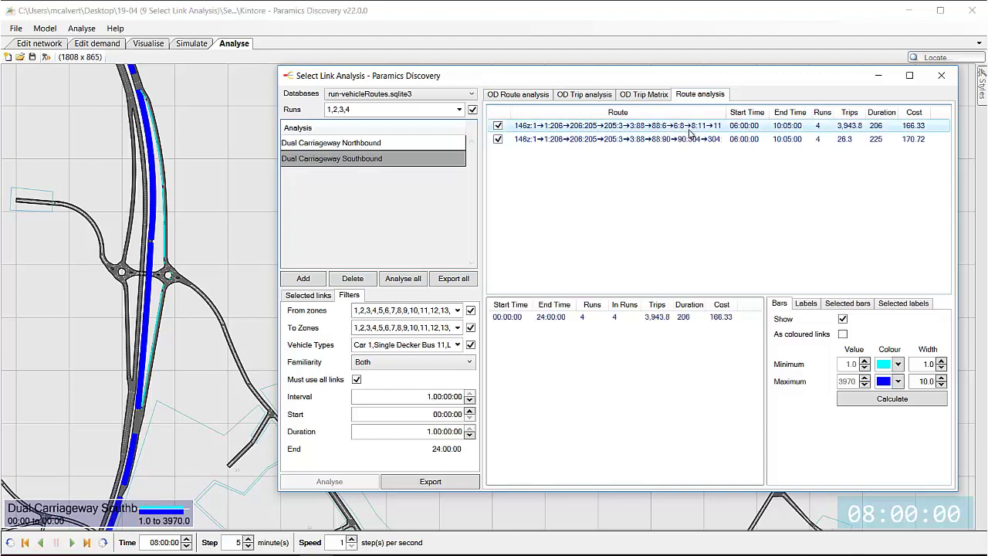
scroll(199, 226, down, 3)
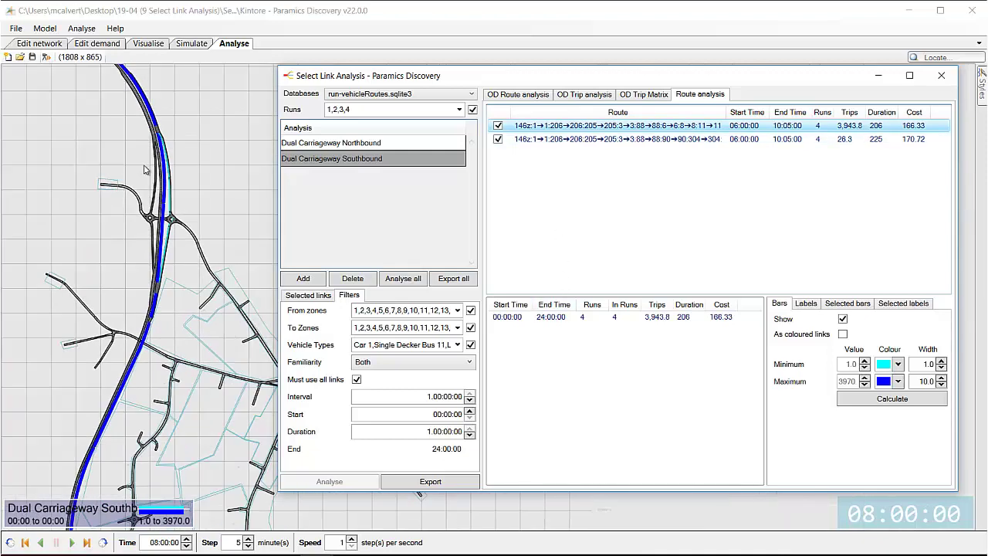
scroll(199, 225, up, 2)
scroll(108, 200, up, 4)
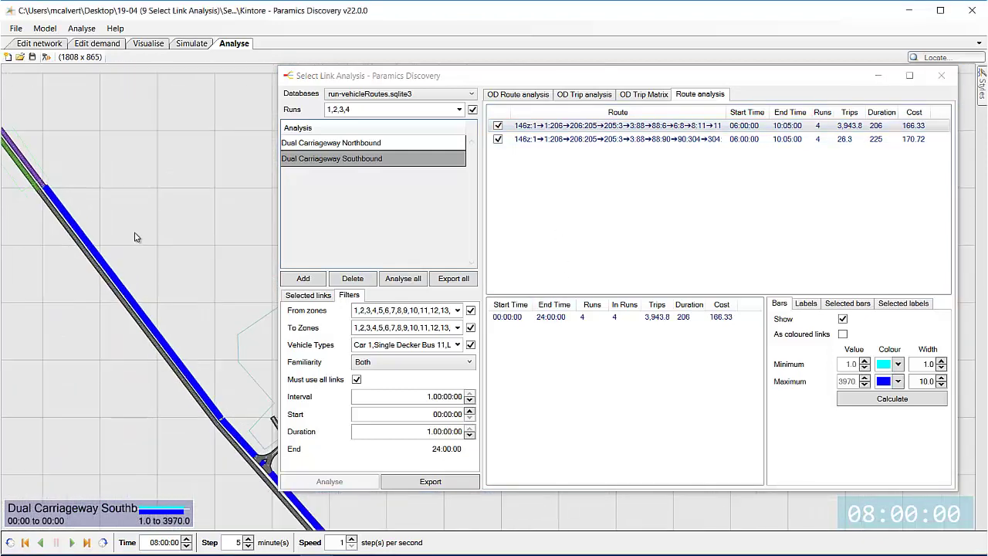
scroll(184, 373, down, 5)
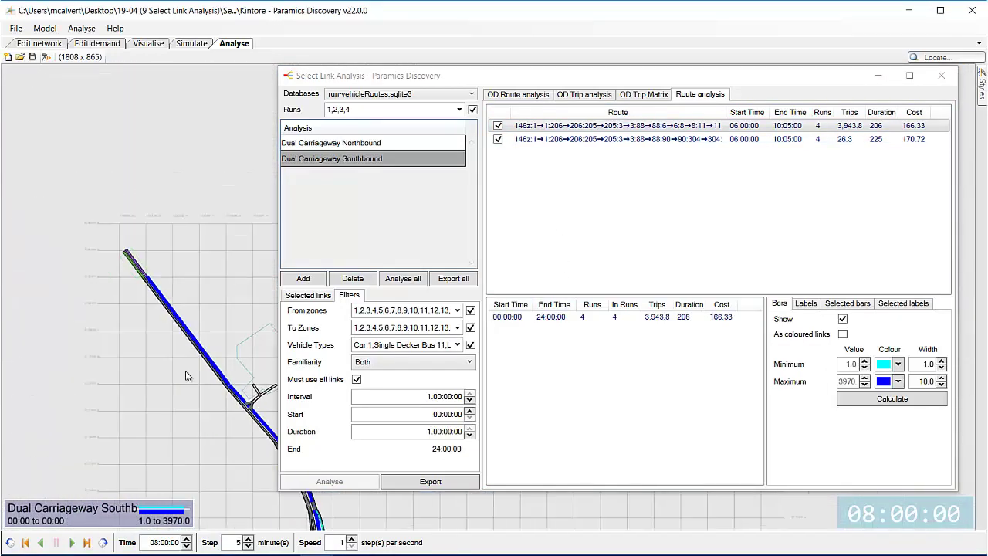
scroll(130, 240, up, 5)
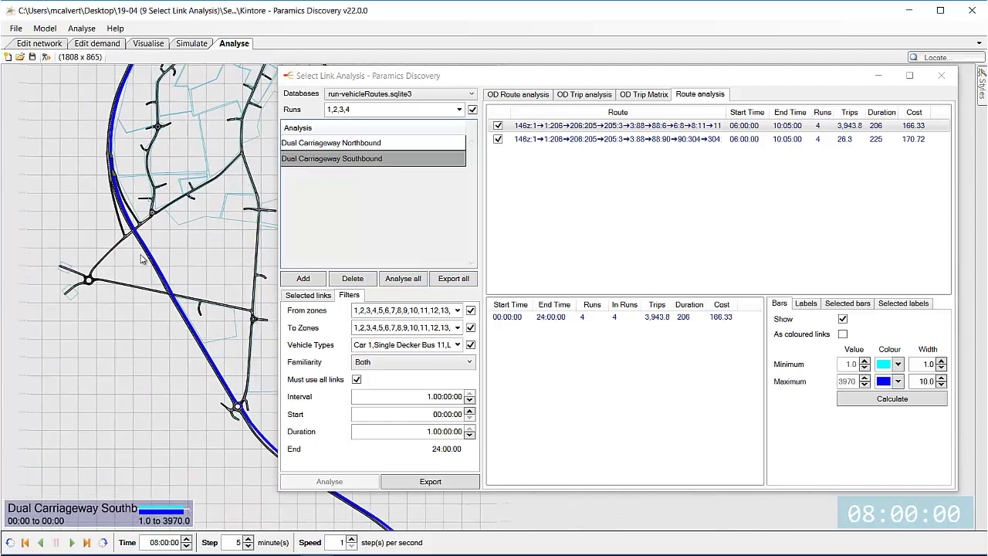
scroll(116, 288, up, 3)
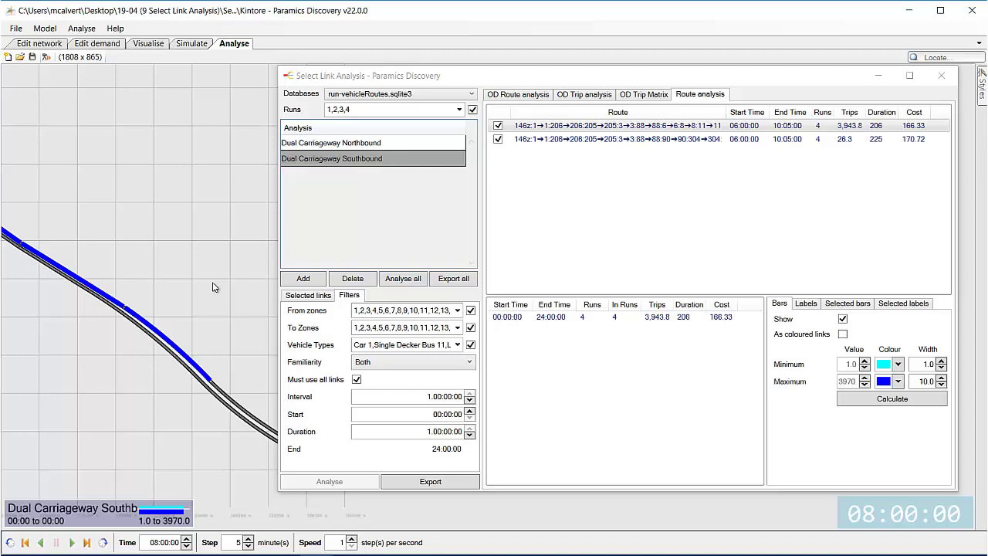
Step: Add a third select link analysis and name it "Journey Time"
click(316, 277)
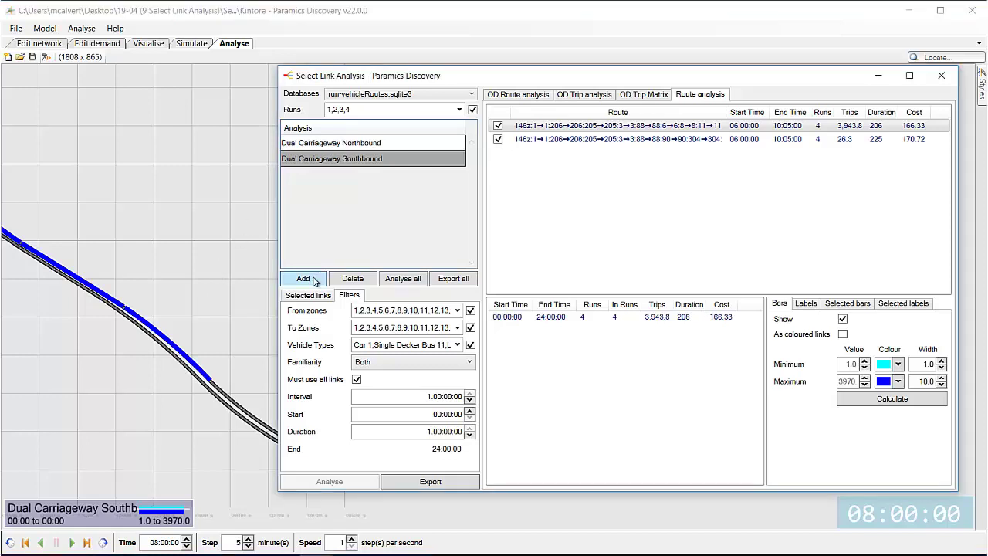
click(320, 175)
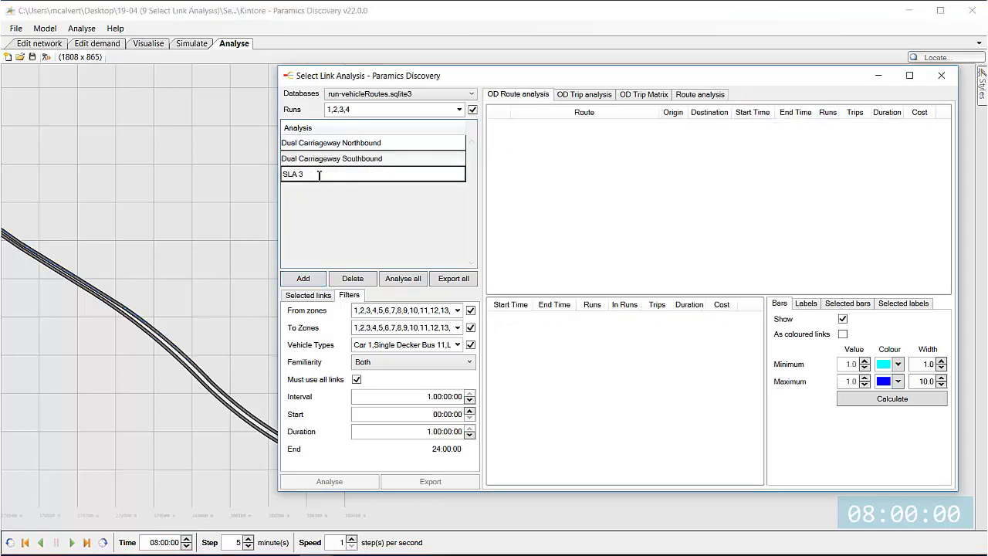
double_click(313, 176)
text(Journey Time)
Step: Select the northbound link just north of the southern roundabout and the northbound mainline link through the northern junction, and run the Journey Time analysis
scroll(51, 203, down, 3)
scroll(116, 295, up, 3)
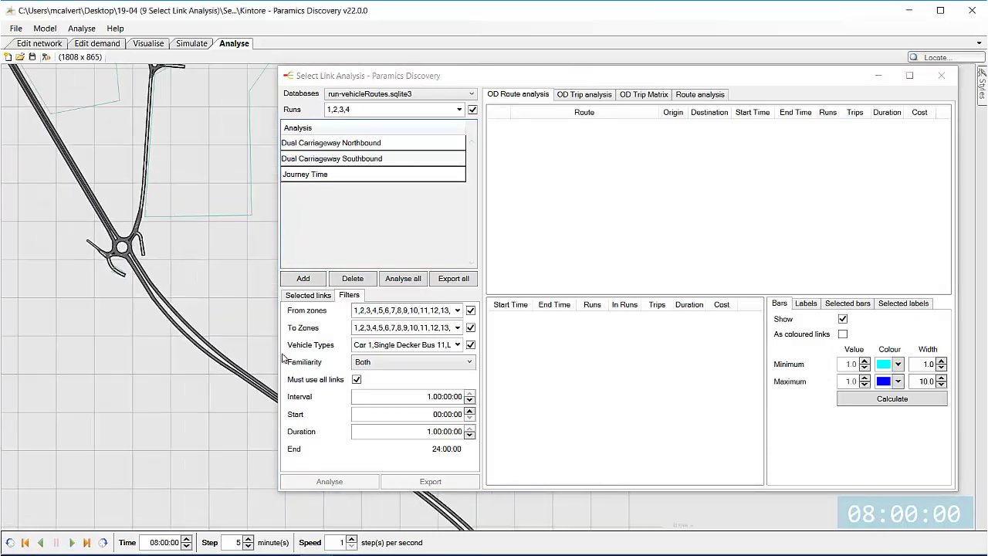
scroll(142, 297, up, 2)
scroll(141, 252, up, 2)
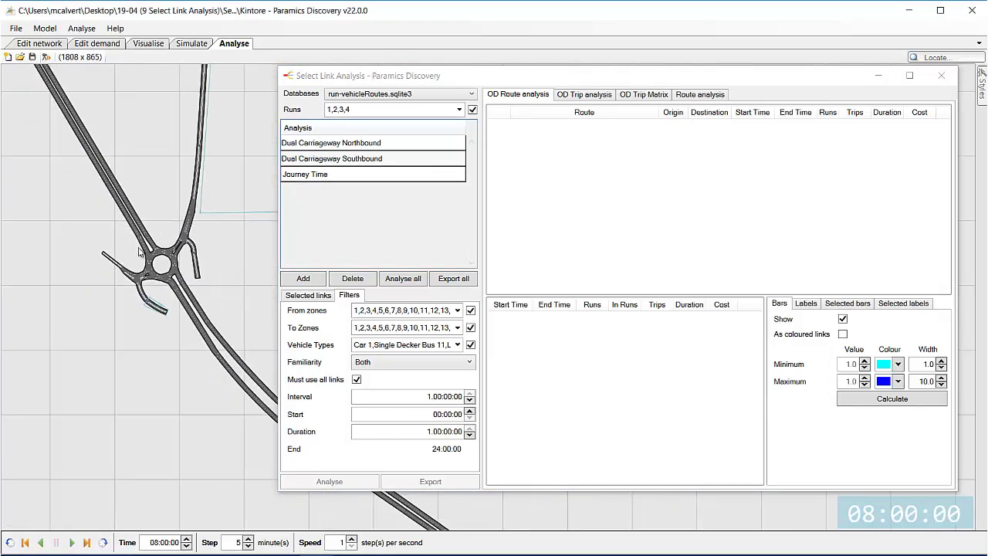
click(143, 246)
scroll(183, 429, down, 1)
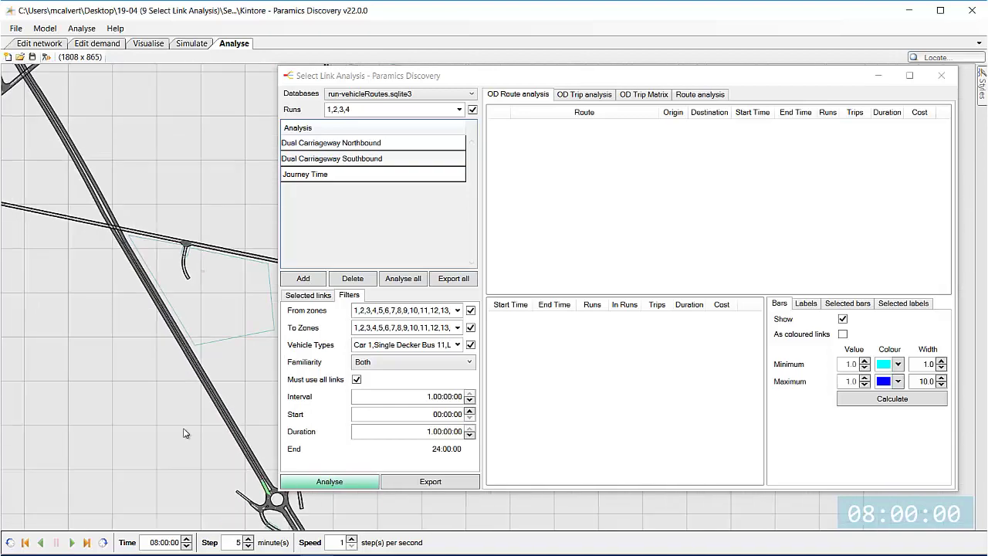
scroll(133, 335, down, 1)
scroll(120, 389, down, 1)
scroll(120, 388, up, 5)
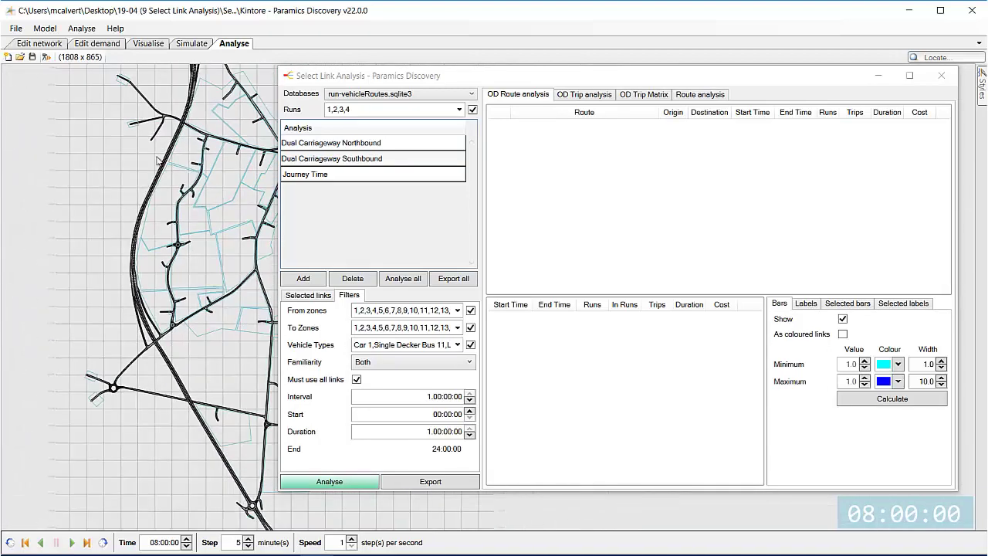
scroll(51, 324, down, 5)
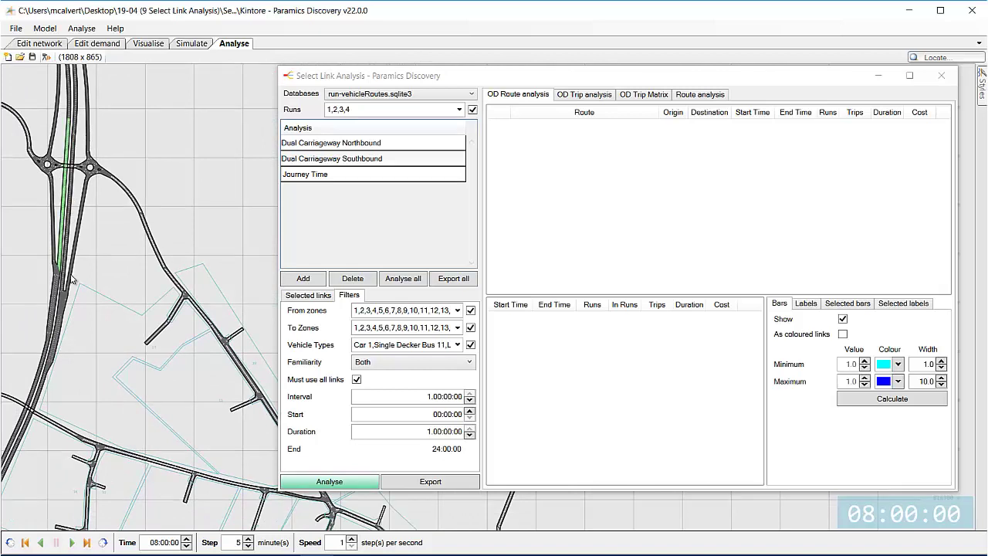
click(337, 484)
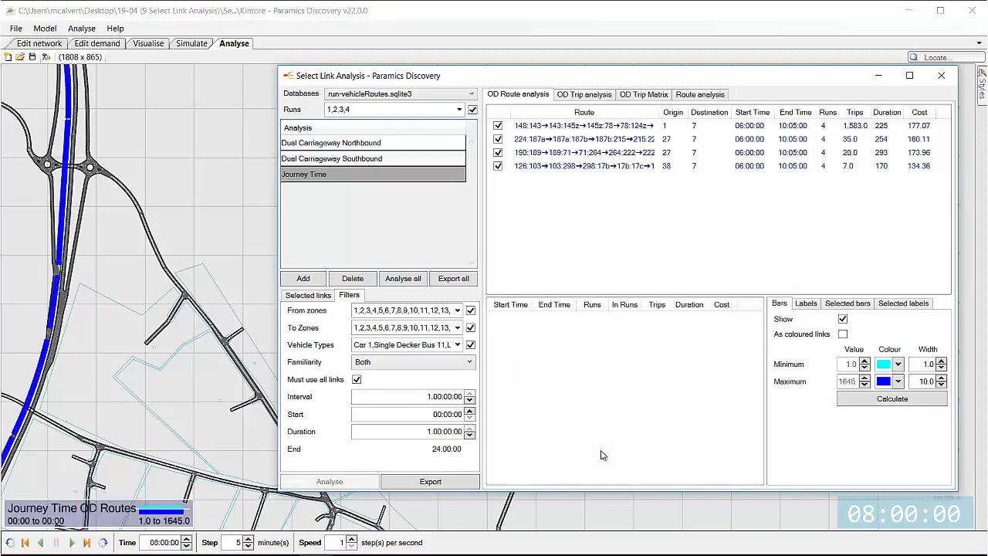
Step: Open the Journey Time Route analysis results, select the listed route, and examine its course between the two selected links on the network
click(697, 95)
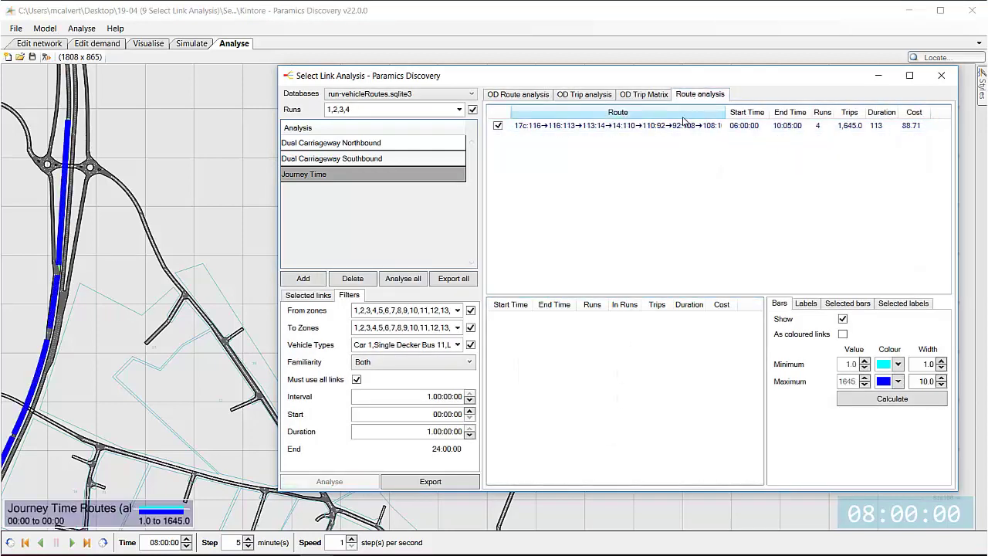
click(702, 125)
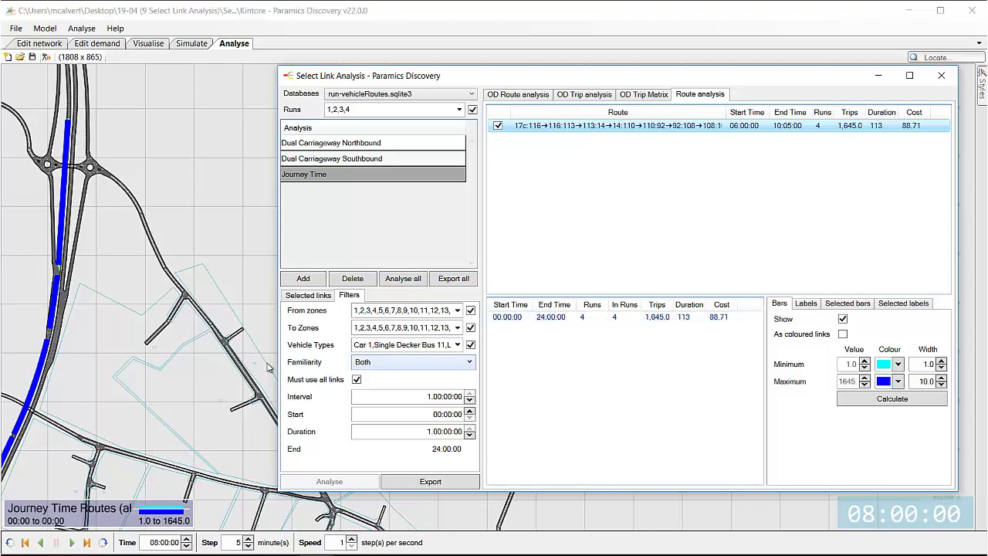
scroll(84, 397, down, 2)
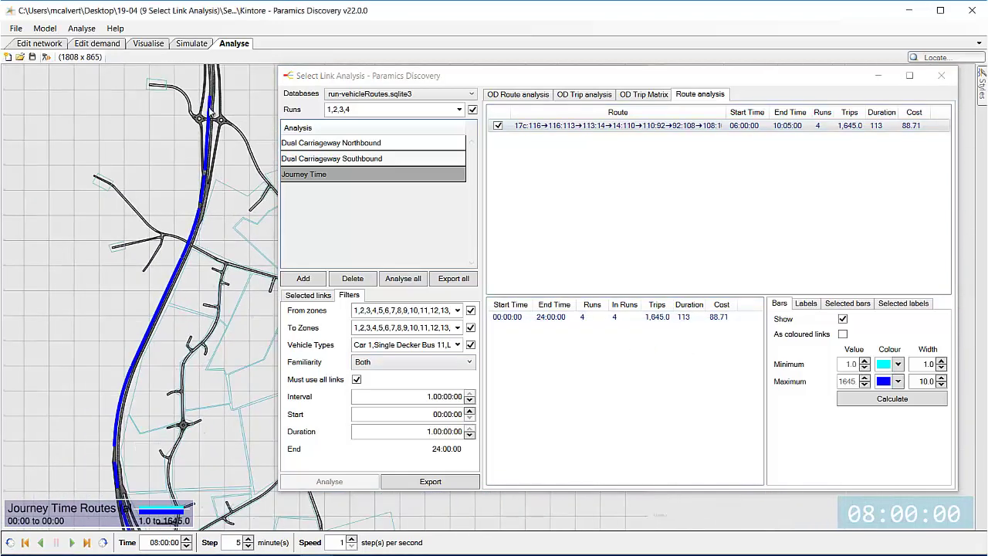
scroll(190, 397, up, 4)
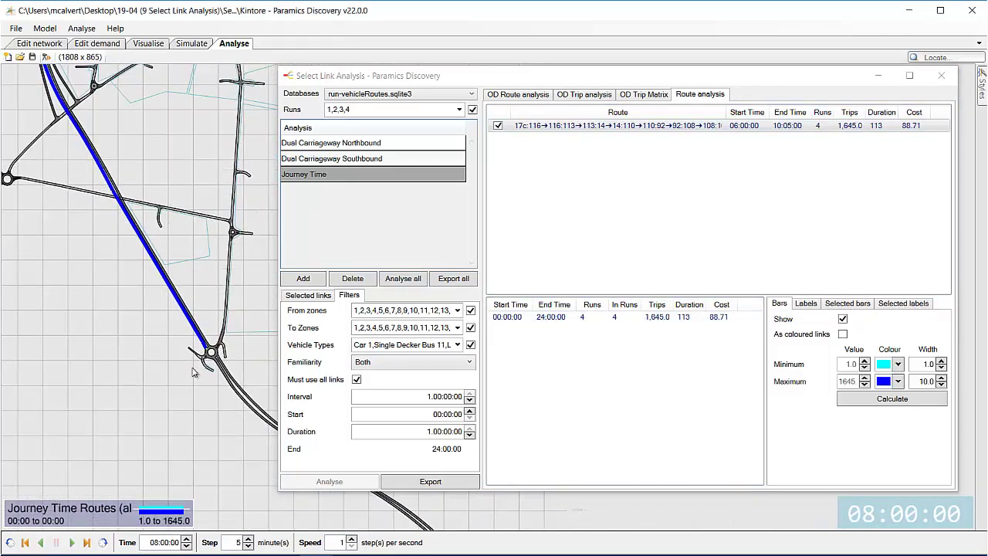
scroll(158, 366, down, 2)
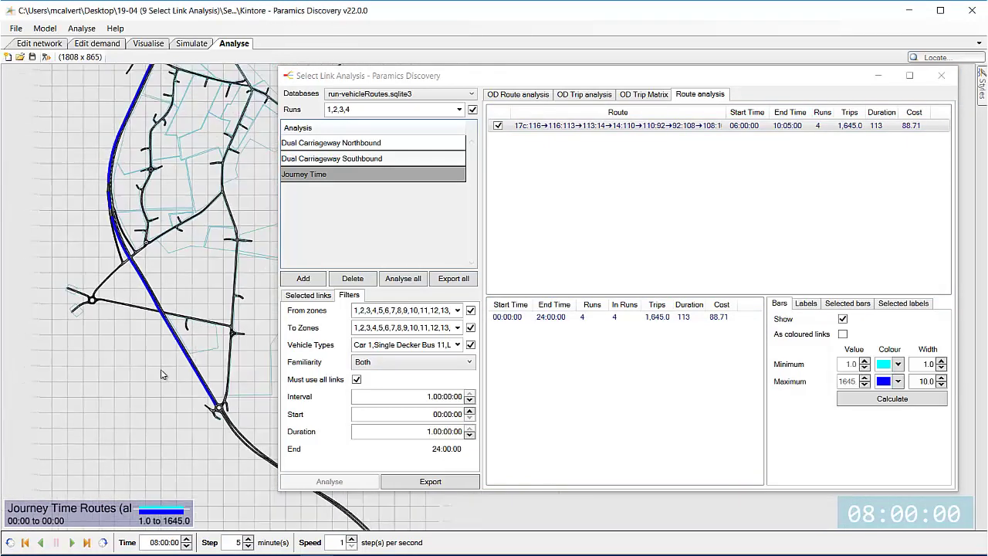
scroll(158, 362, down, 2)
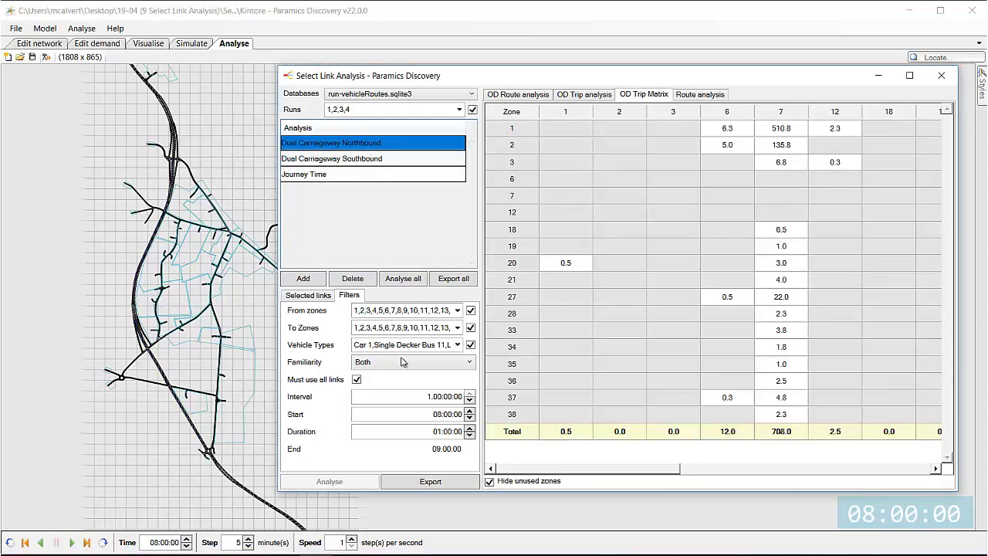
Step: Export the Dual Carriageway Northbound results as CSV files to the "19-04 (9 Select Link Analysis)" folder on the Desktop and open that folder
click(431, 481)
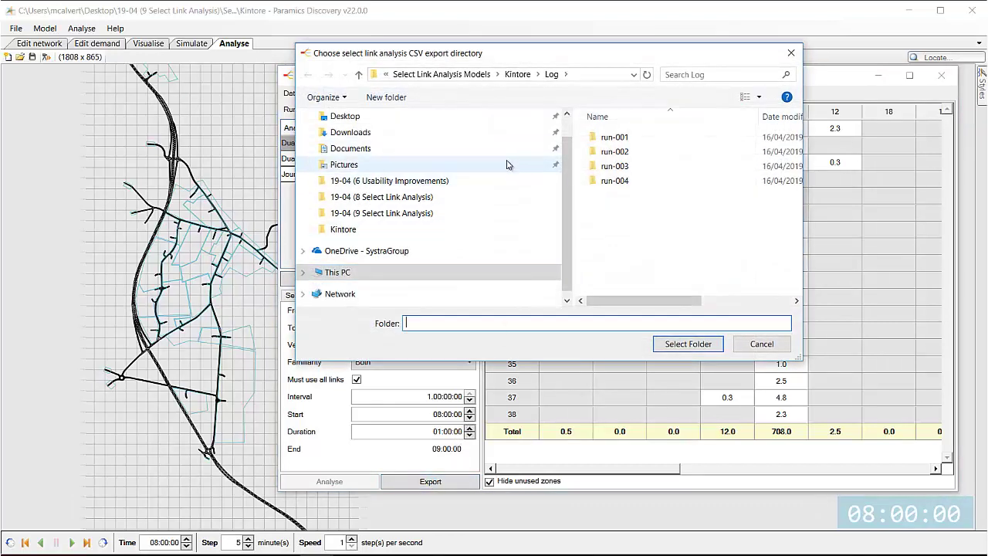
click(442, 215)
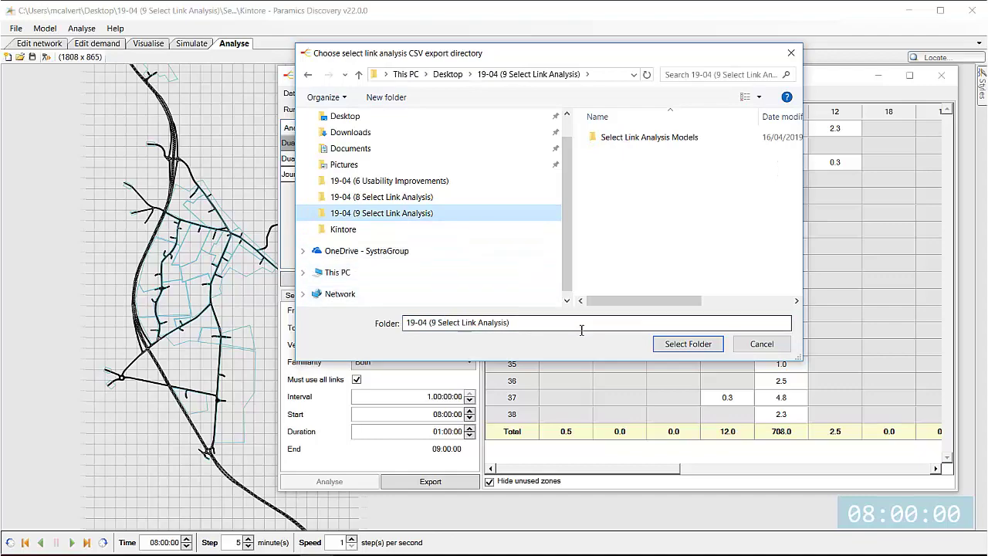
click(674, 347)
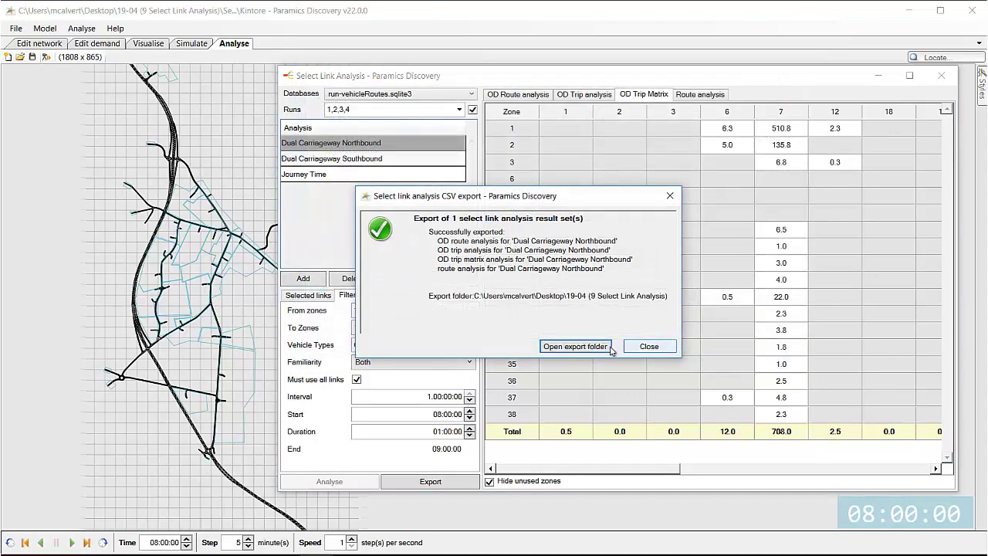
click(610, 348)
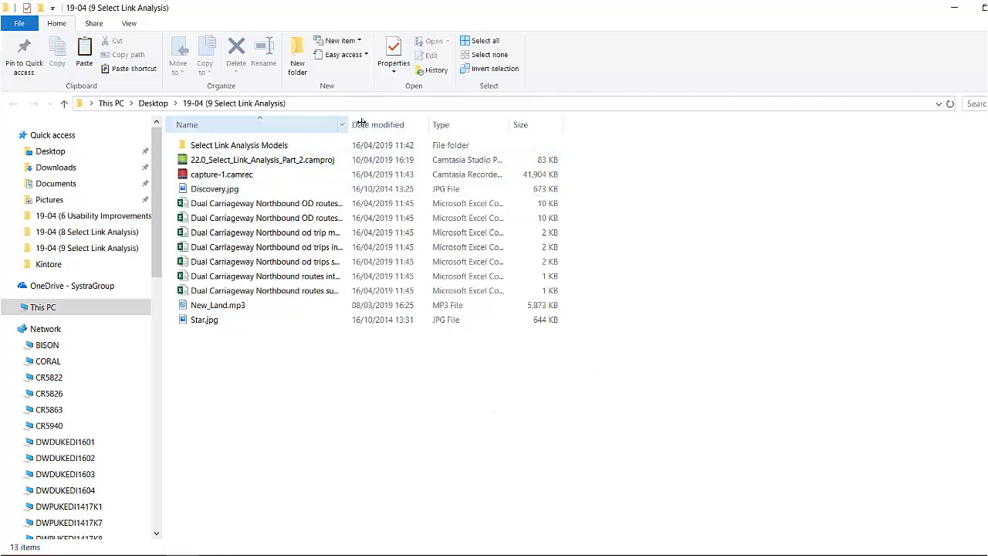
Step: Widen the Name column to review the exported CSV files, and open "Dual Carriageway Northbound od trip matrix.csv" in Excel
drag(361, 124, 475, 123)
click(373, 203)
shift+click(353, 292)
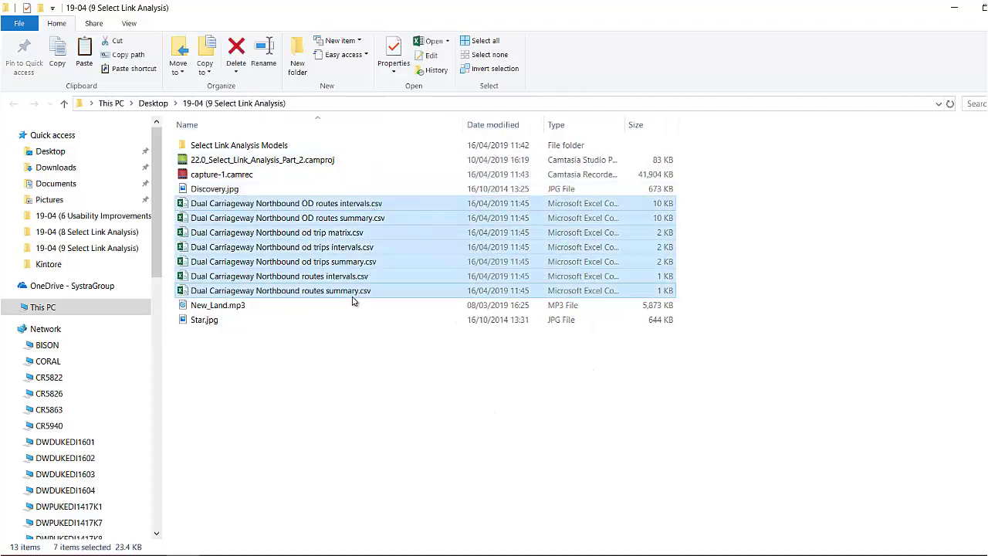
click(358, 367)
double_click(335, 232)
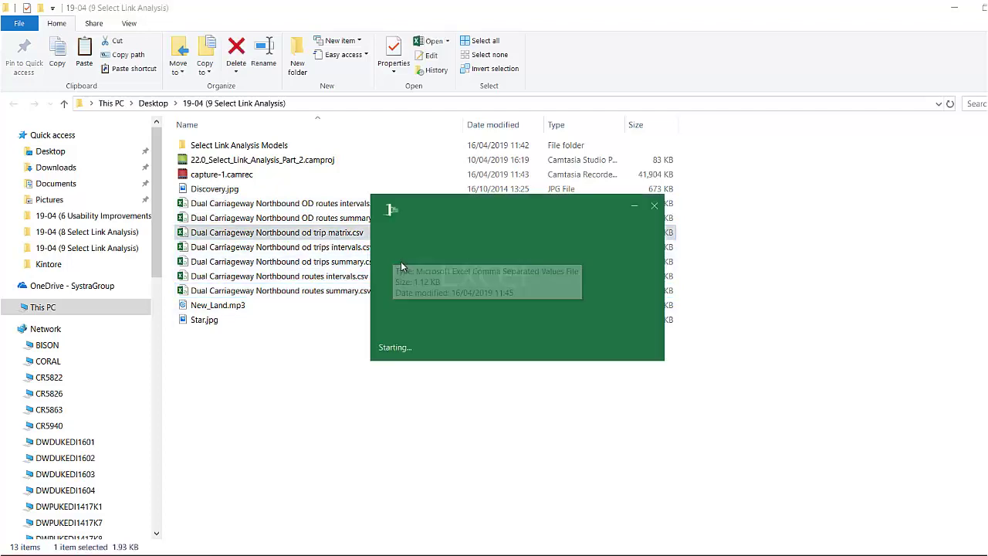